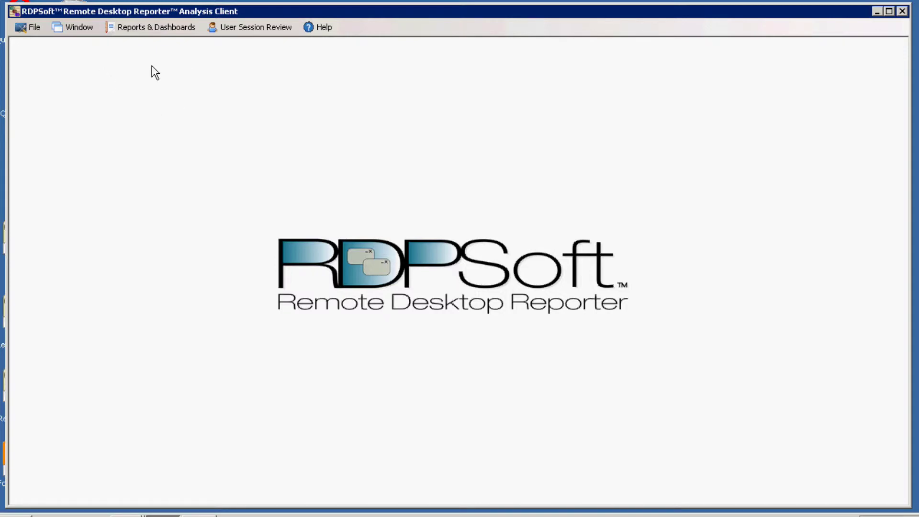
Open the Memory and CPU Usage By Session report listing today's four sessions, then its timeframe choices.
{"action": "left_click", "coordinate": [137, 29]}
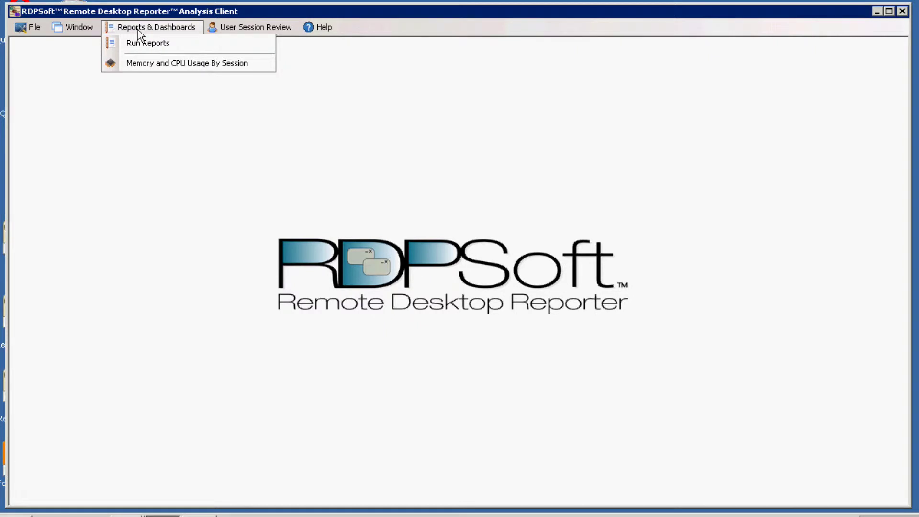
{"action": "left_click", "coordinate": [158, 65]}
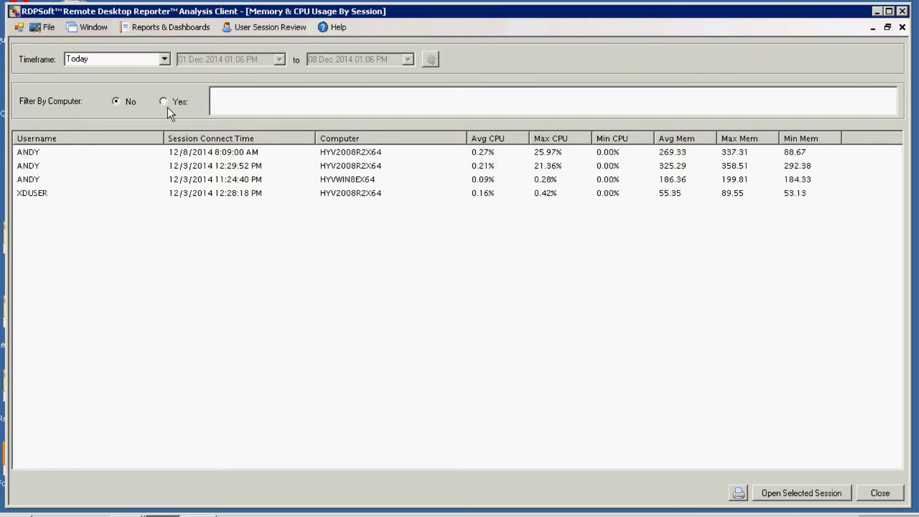
{"action": "left_click", "coordinate": [164, 59]}
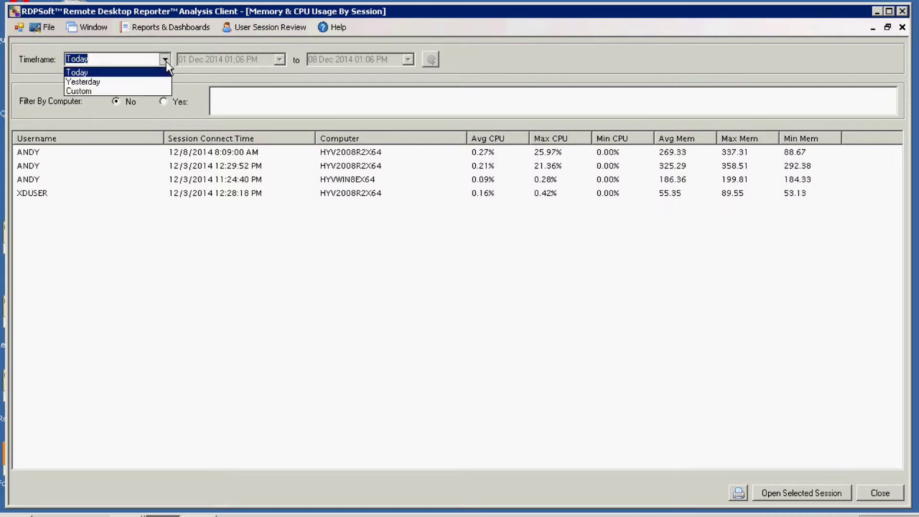
{"action": "left_click", "coordinate": [127, 81]}
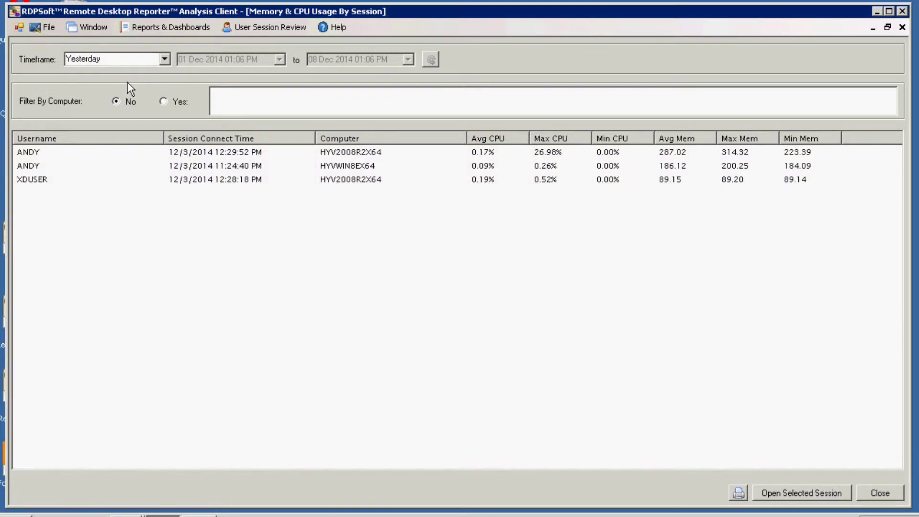
{"action": "left_click", "coordinate": [164, 58]}
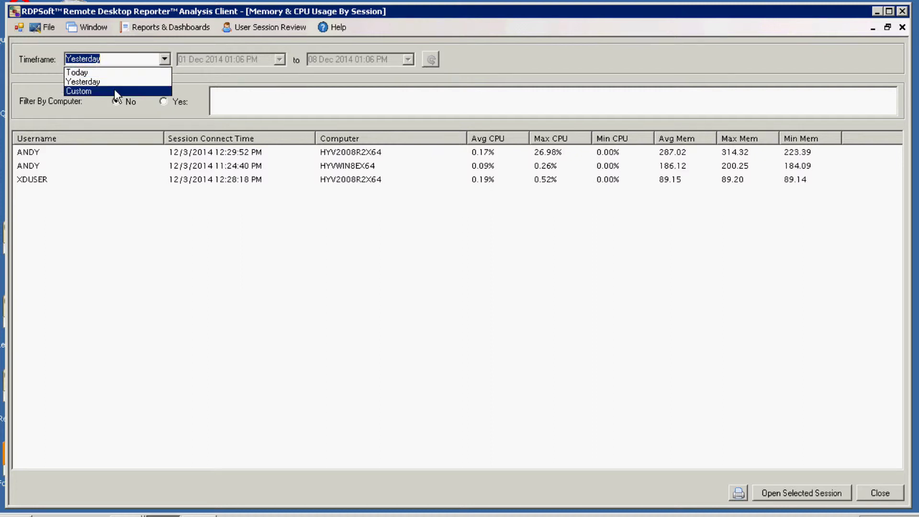
{"action": "left_click", "coordinate": [113, 89]}
{"action": "left_click", "coordinate": [164, 63]}
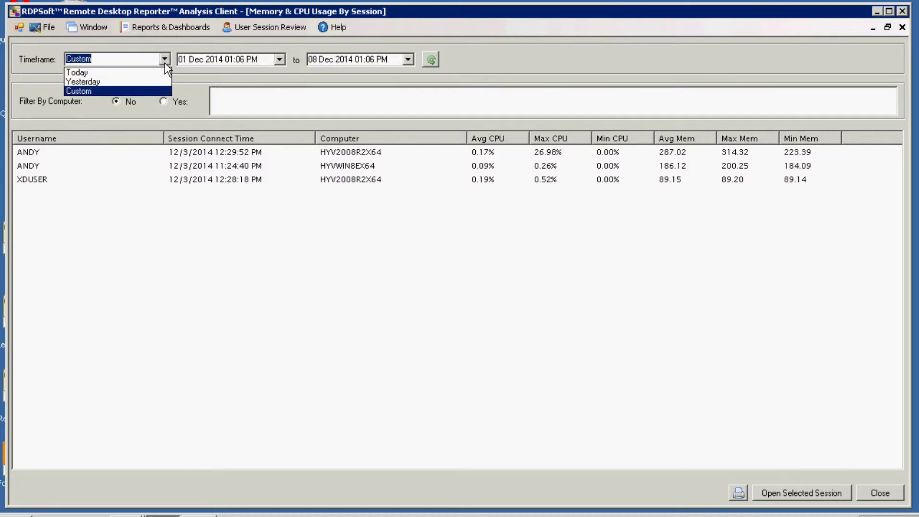
{"action": "left_click", "coordinate": [136, 70]}
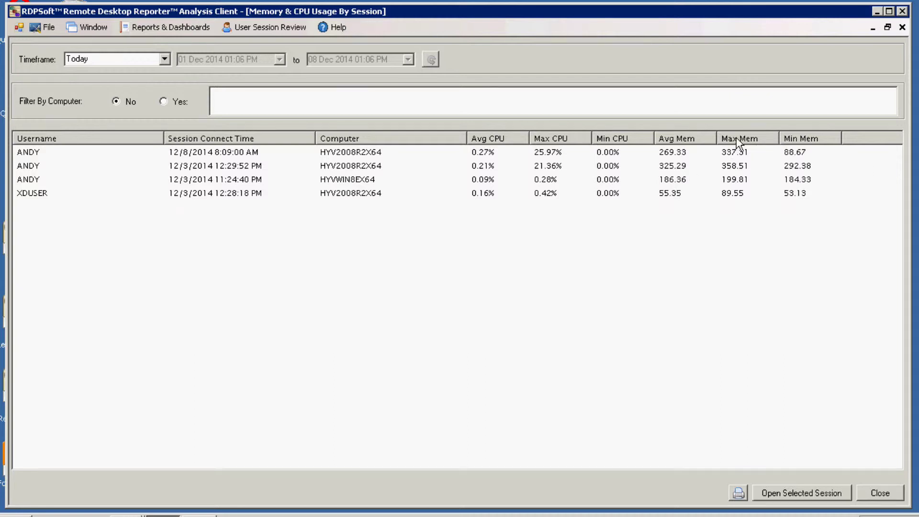
Open the 12/3/2014 12:29:52 PM session in Session Explorer.
{"action": "left_click", "coordinate": [28, 166]}
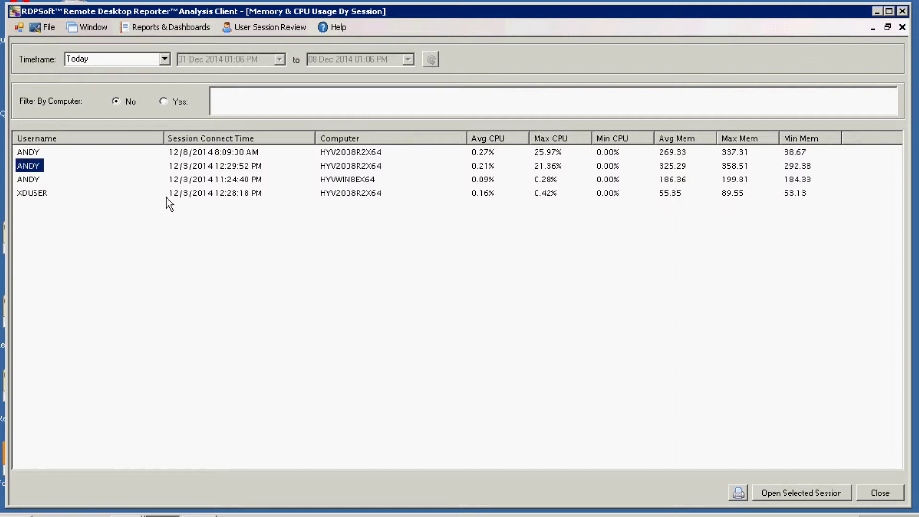
{"action": "left_click", "coordinate": [799, 492]}
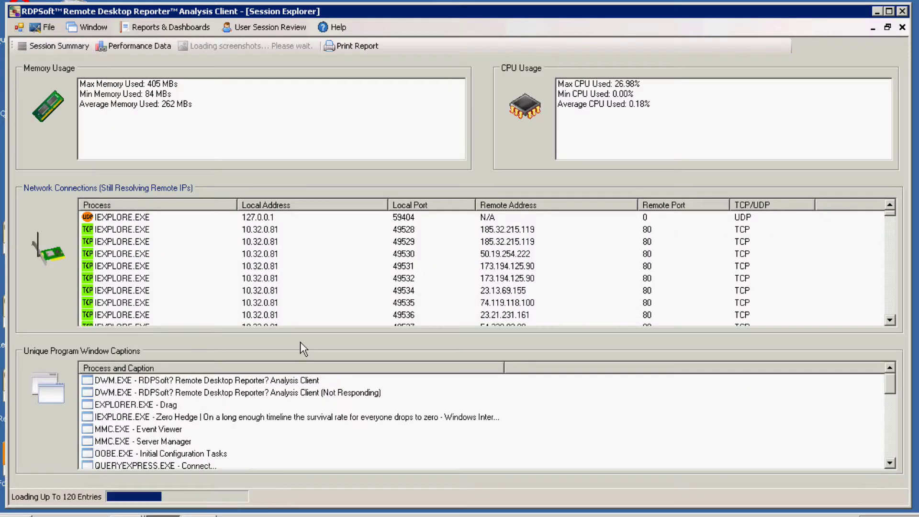
Show performance charts and per-process usage at 12:43:13 and 12:44:13 PM, highlighting IEXPLORE.EXE.
{"action": "left_click", "coordinate": [129, 48]}
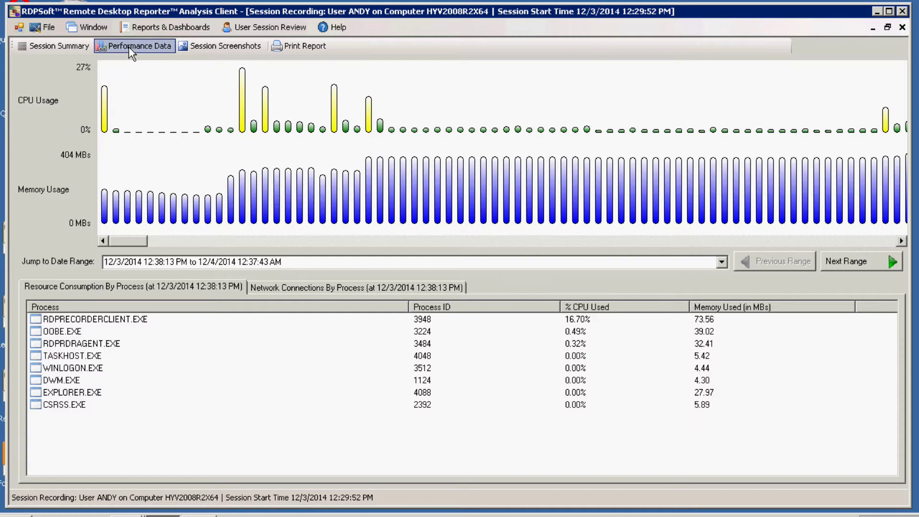
{"action": "left_click", "coordinate": [220, 215]}
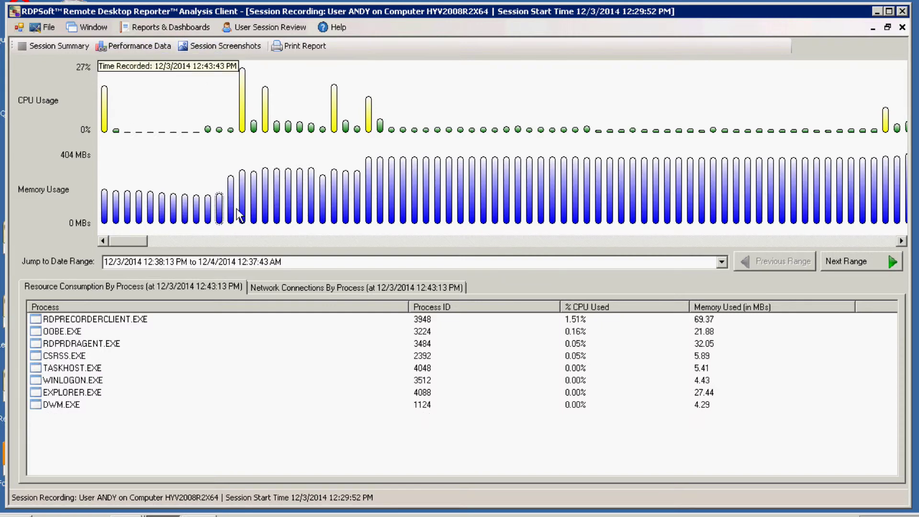
{"action": "left_click", "coordinate": [243, 214]}
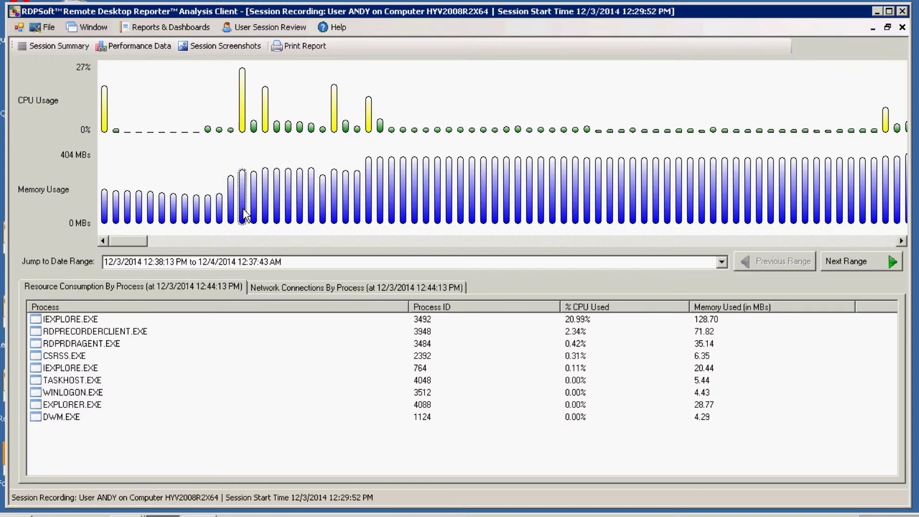
{"action": "left_click", "coordinate": [77, 322]}
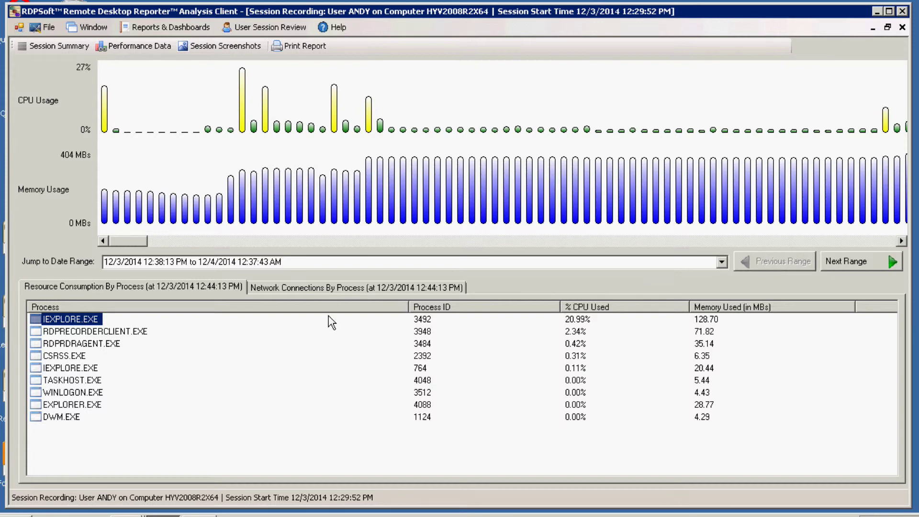
{"action": "mouse_move", "coordinate": [436, 192]}
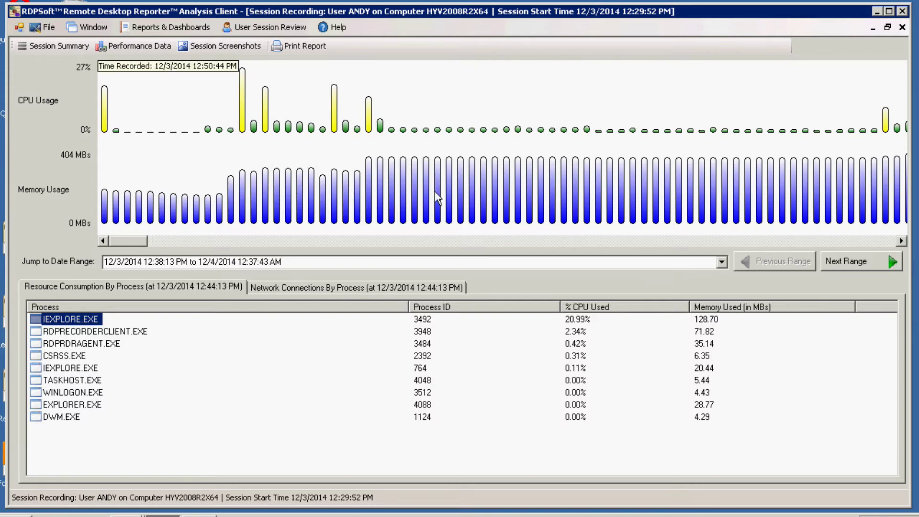
{"action": "left_click", "coordinate": [723, 260]}
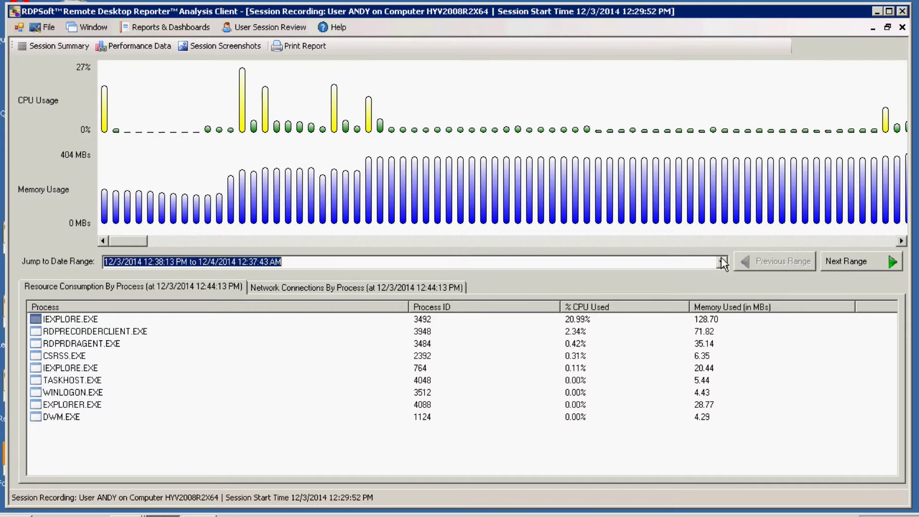
Jump to the 12/6–12/7/2014 date range and close the session details window.
{"action": "left_click", "coordinate": [723, 262]}
{"action": "left_click", "coordinate": [482, 329]}
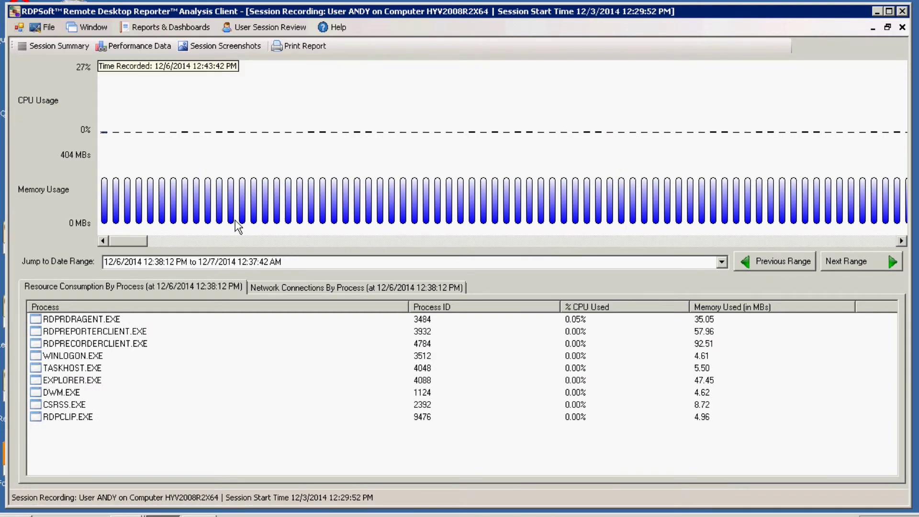
{"action": "key", "text": "ctrl+F4"}
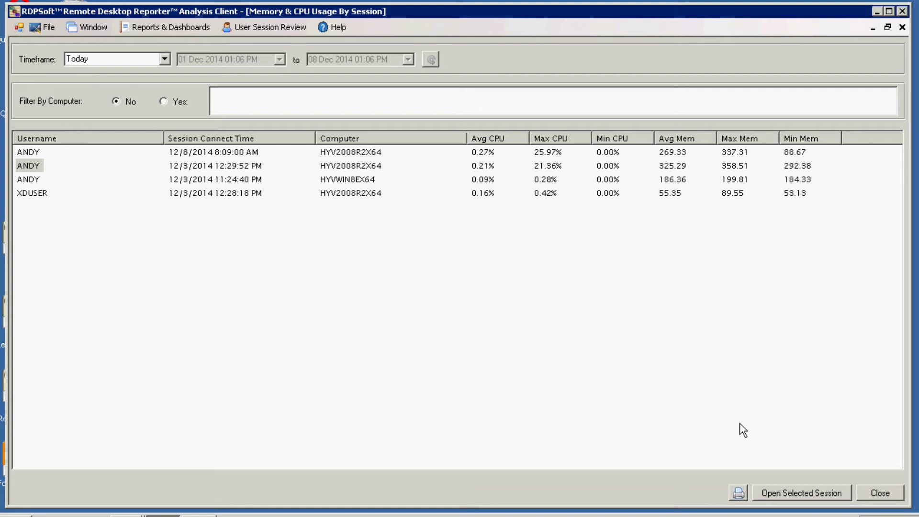
Generate the printable CPU and Memory Use By Session report, then show the Run Reports list.
{"action": "left_click", "coordinate": [744, 493]}
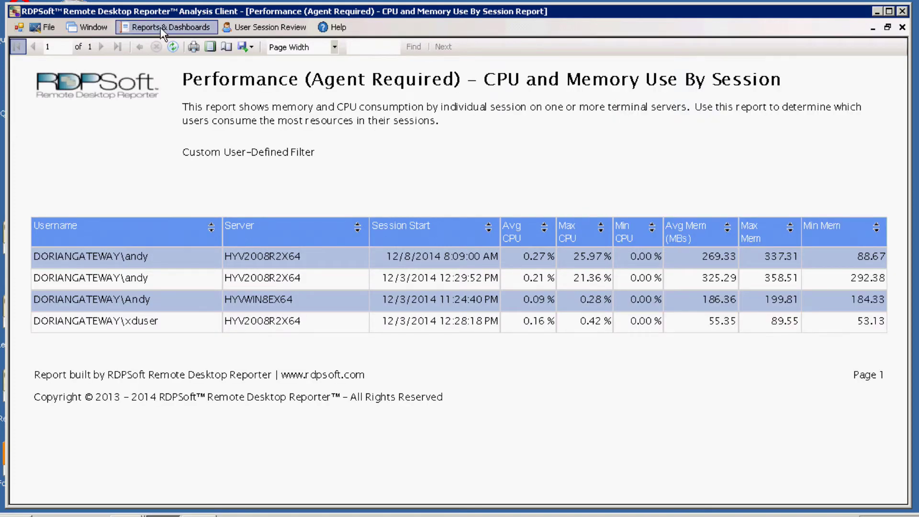
{"action": "left_click", "coordinate": [160, 28]}
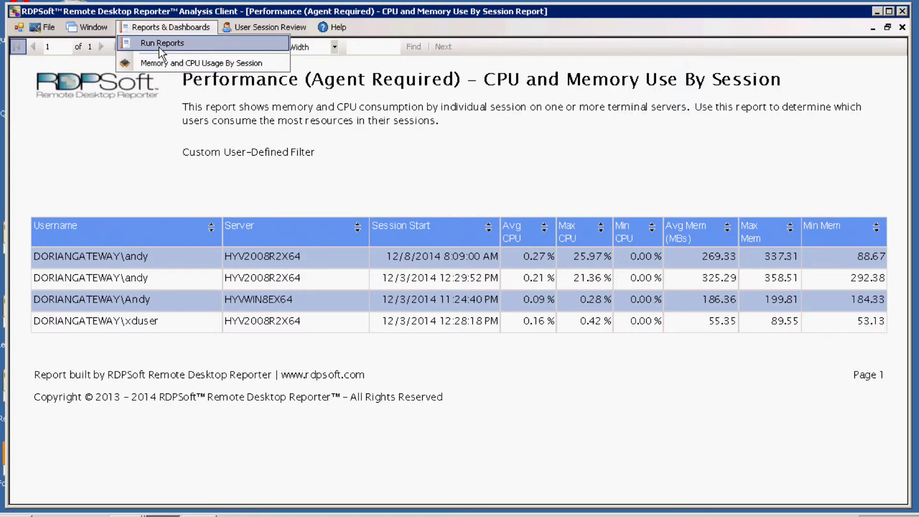
{"action": "left_click", "coordinate": [161, 44]}
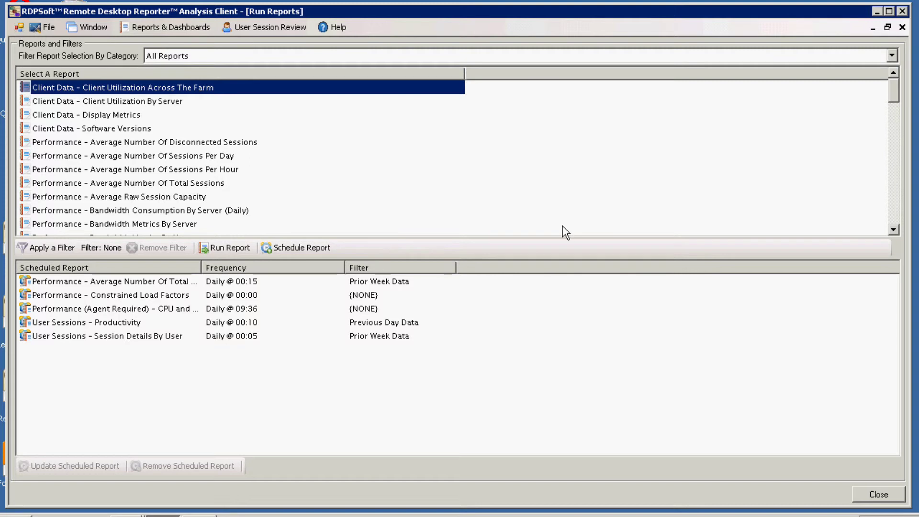
Show scheduling options for the Agent Required CPU and Memory Use By Session report.
{"action": "left_click_drag", "start_coordinate": [897, 99], "coordinate": [892, 153]}
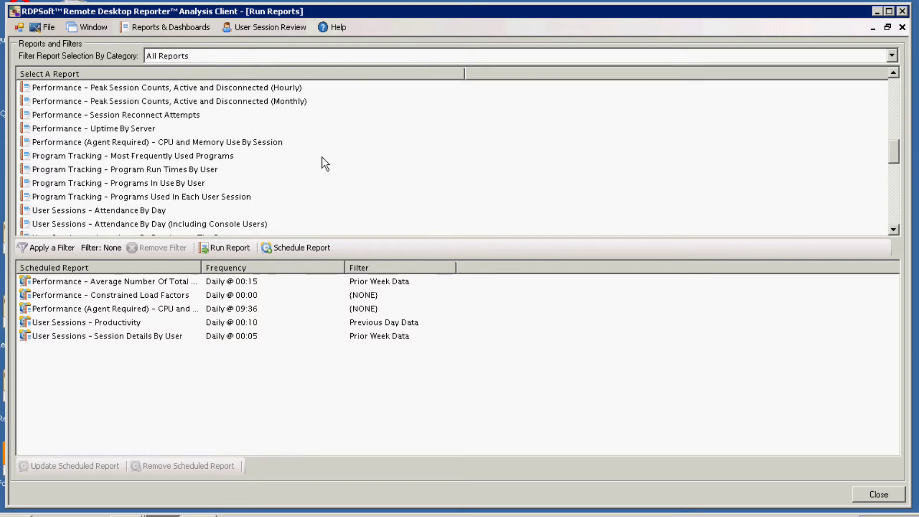
{"action": "left_click", "coordinate": [247, 142]}
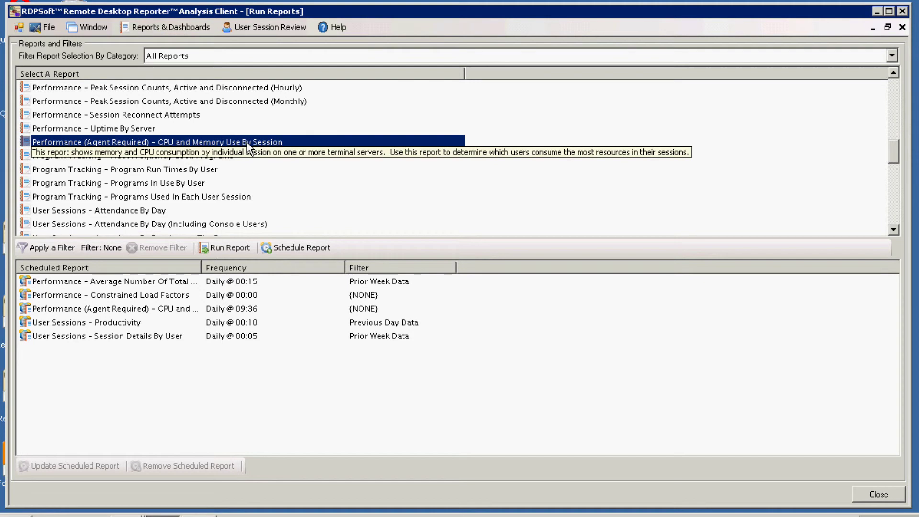
{"action": "left_click", "coordinate": [316, 248]}
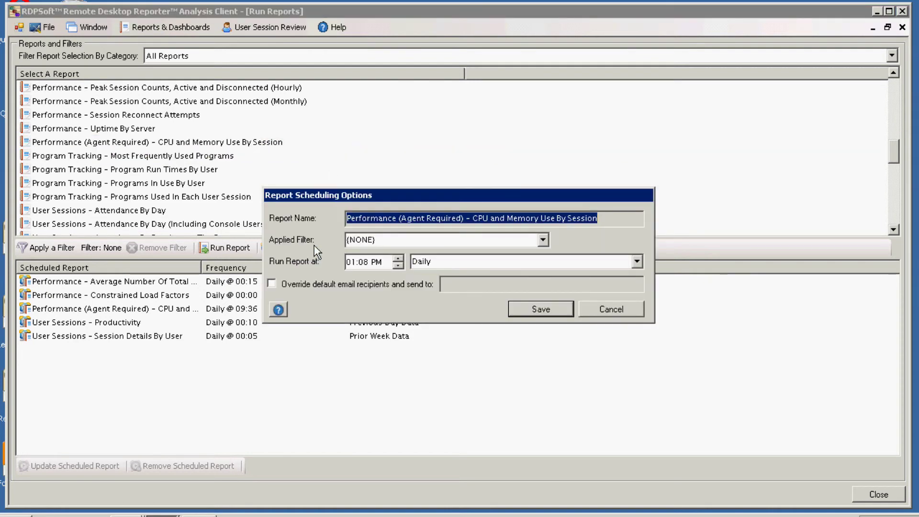